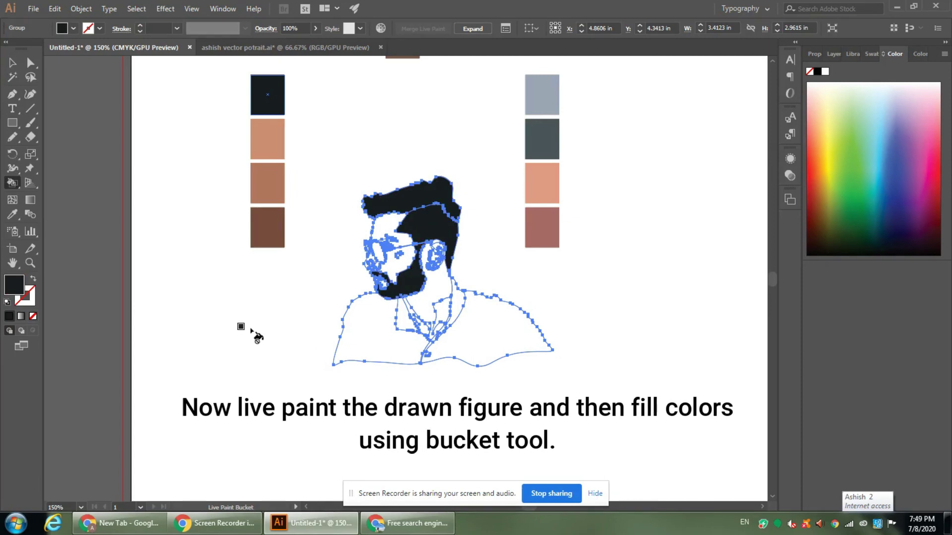
Zoom in and fill the face with the light skin-tone swatch
key(ctrl+equal)
key(ctrl+equal)
scroll(94, 94, up, 2)
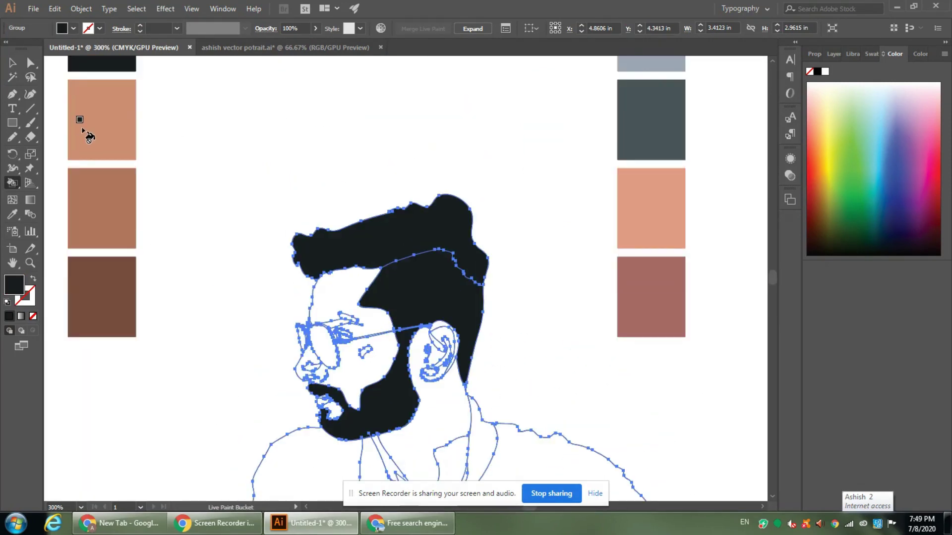
alt+click(85, 127)
drag(343, 300, 353, 379)
Paint the neck medium brown and its shadows dark brown
alt+click(105, 209)
drag(476, 436, 436, 419)
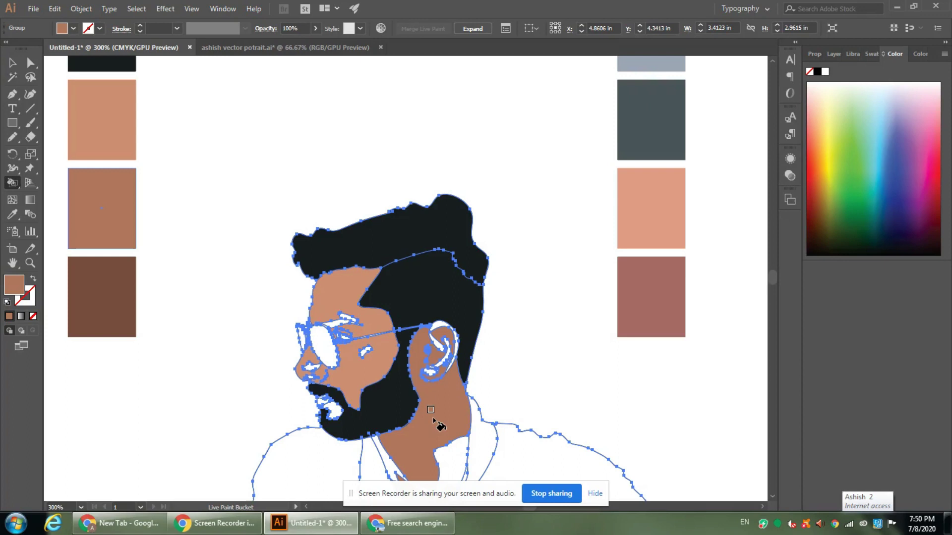
scroll(436, 419, down, 3)
click(390, 390)
click(452, 392)
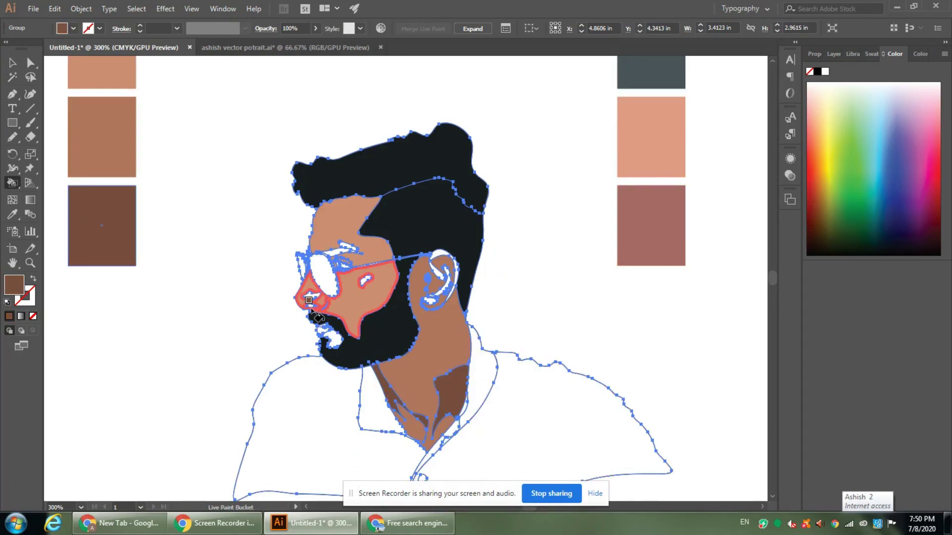
Check the face fills, then paint the shirt with the grey-blue swatch
scroll(341, 300, down, 3)
scroll(325, 302, up, 2)
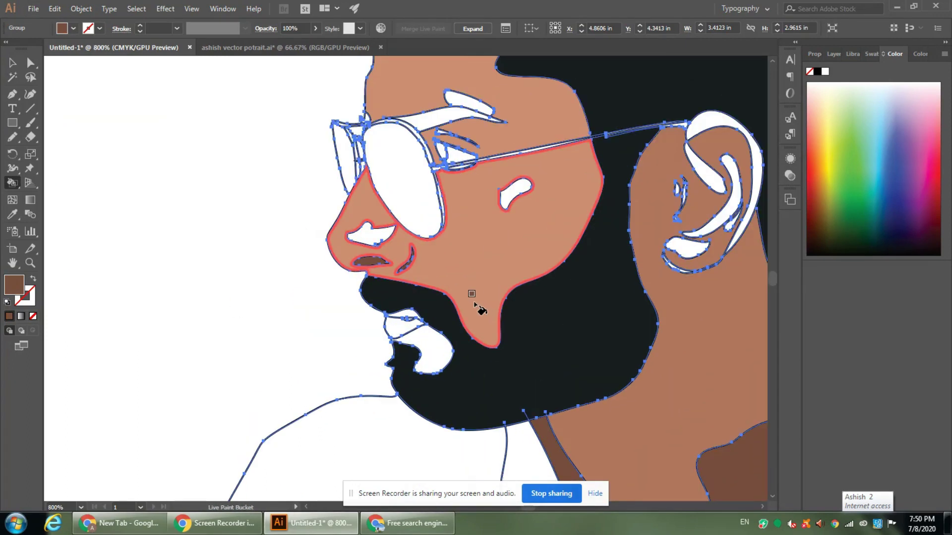
ctrl+alt+click(360, 296)
scroll(365, 299, up, 2)
scroll(669, 169, down, 3)
scroll(570, 176, up, 1)
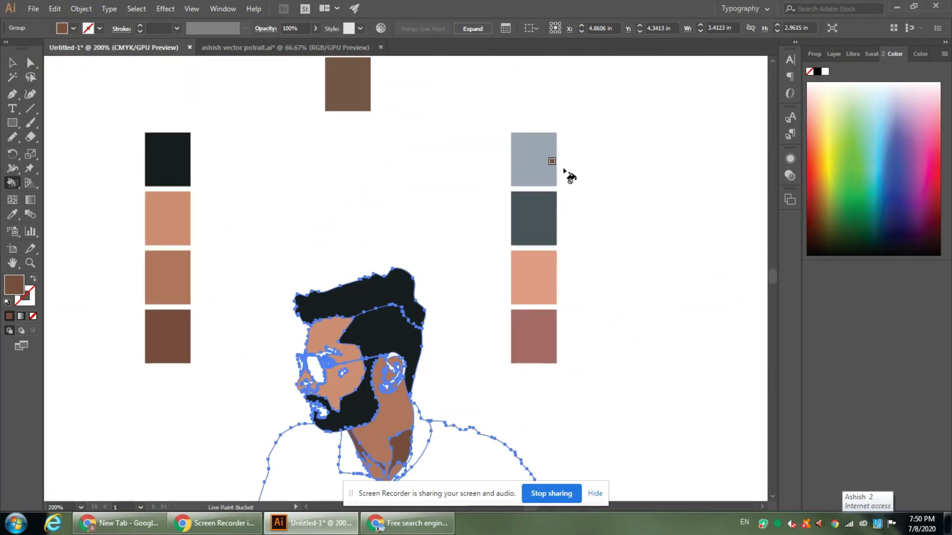
key(super)
key(super)
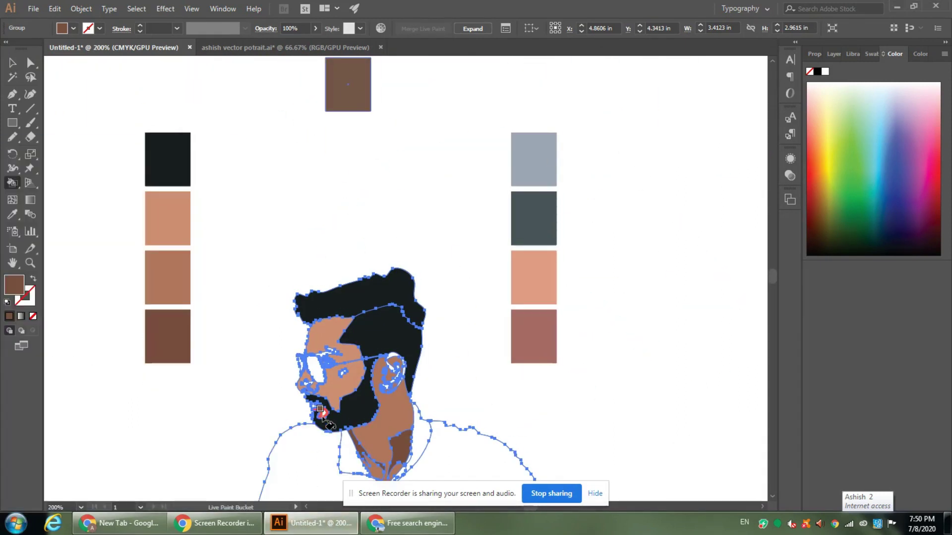
alt+click(544, 155)
click(451, 463)
Fill both collar areas with the dark grey swatch
click(421, 438)
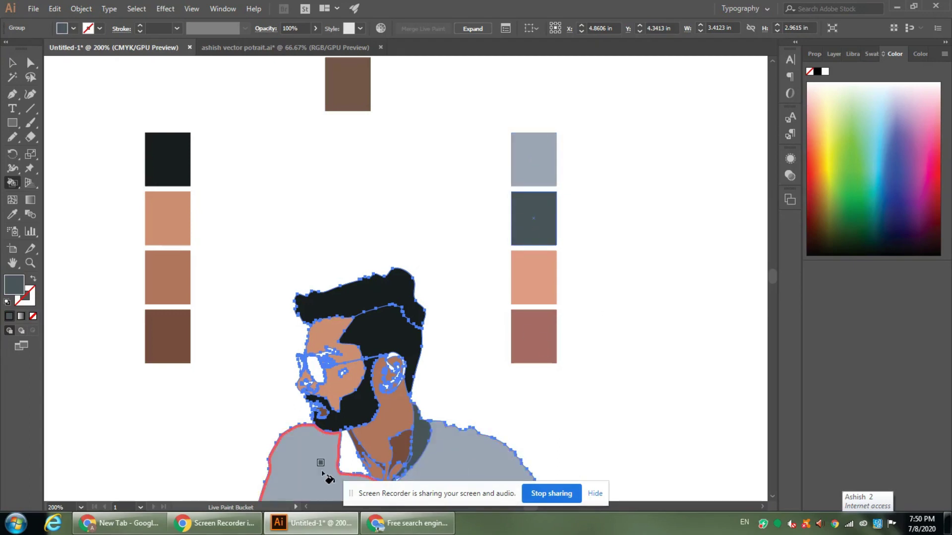
click(355, 461)
scroll(377, 454, down, 1)
scroll(540, 304, up, 1)
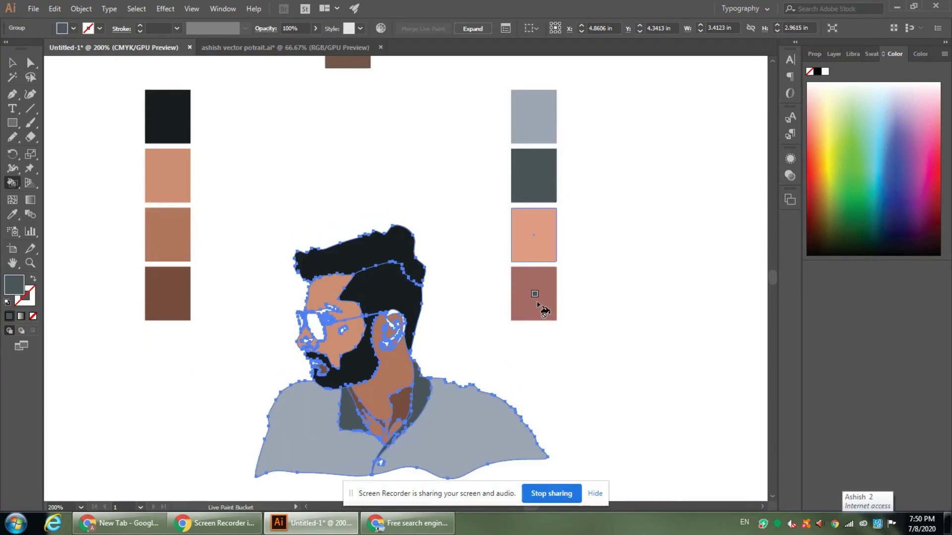
Fill the shirt button with the rose swatch
alt+click(540, 304)
click(382, 463)
scroll(437, 373, up, 1)
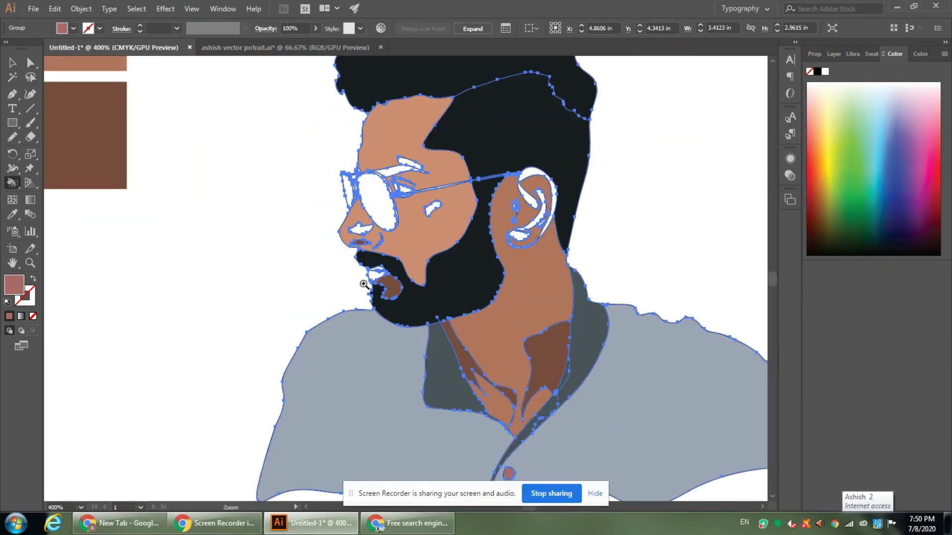
scroll(421, 325, up, 1)
scroll(430, 320, down, 1)
scroll(517, 298, down, 1)
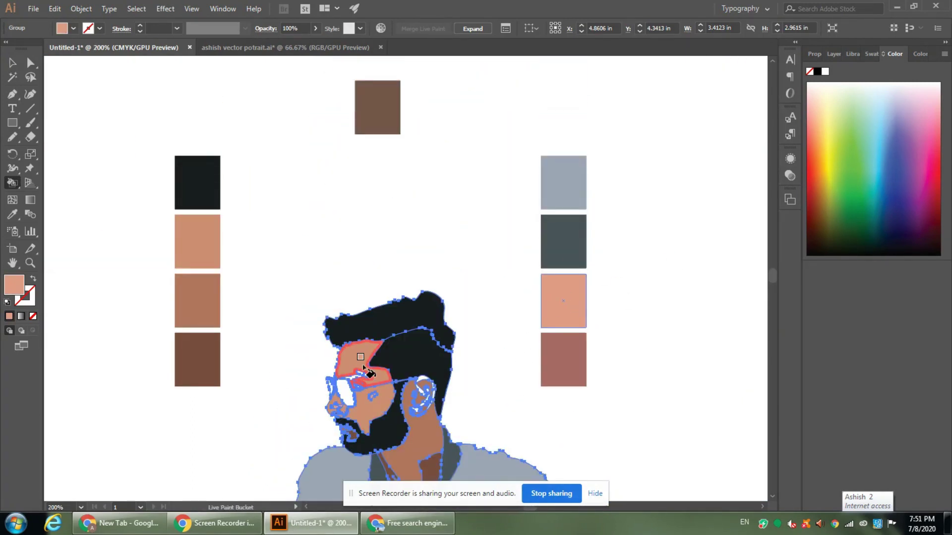
Sample the dark brown from the neck for the face and ear details
scroll(342, 426, up, 2)
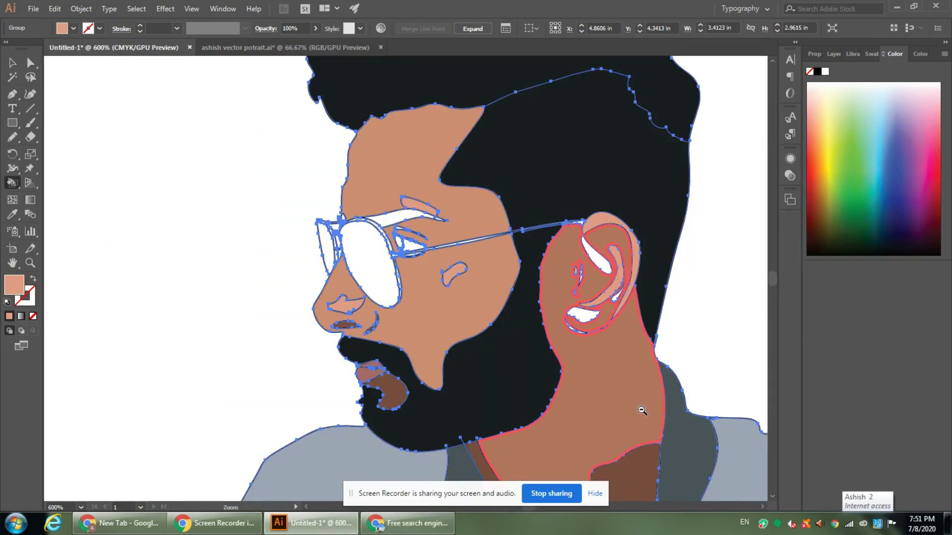
scroll(637, 408, down, 1)
scroll(398, 291, up, 3)
scroll(317, 367, up, 1)
scroll(251, 255, up, 1)
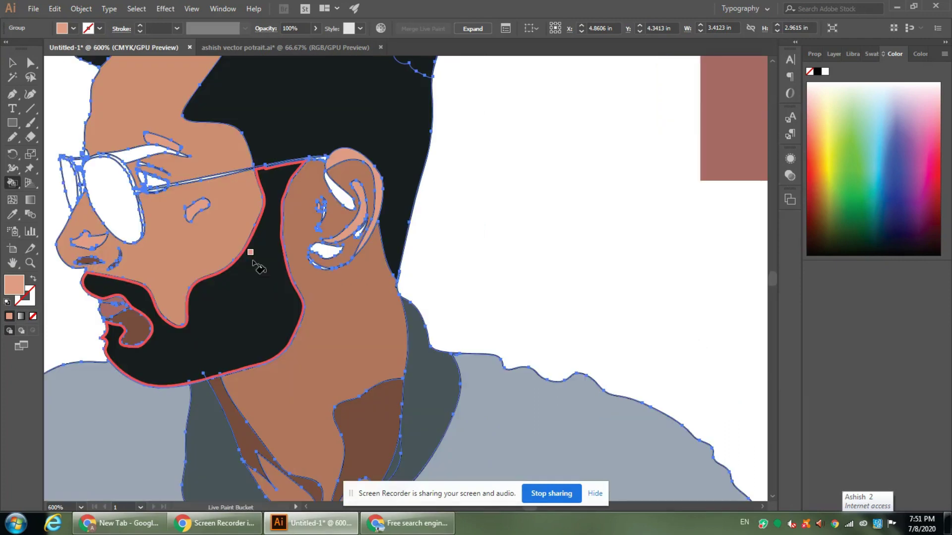
alt+click(372, 449)
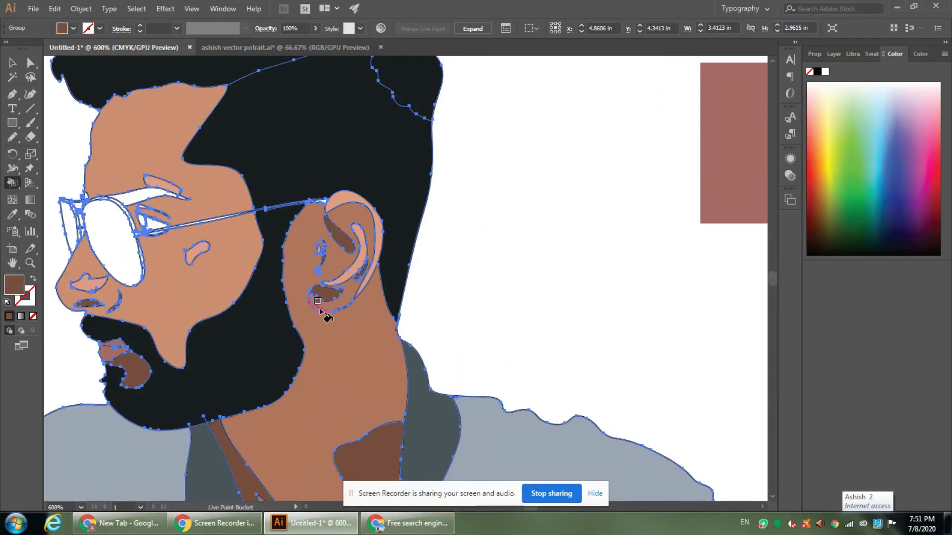
scroll(318, 301, up, 1)
scroll(322, 223, up, 3)
Paint the upper eyelid crease and lower lid band dark brown
scroll(322, 215, up, 2)
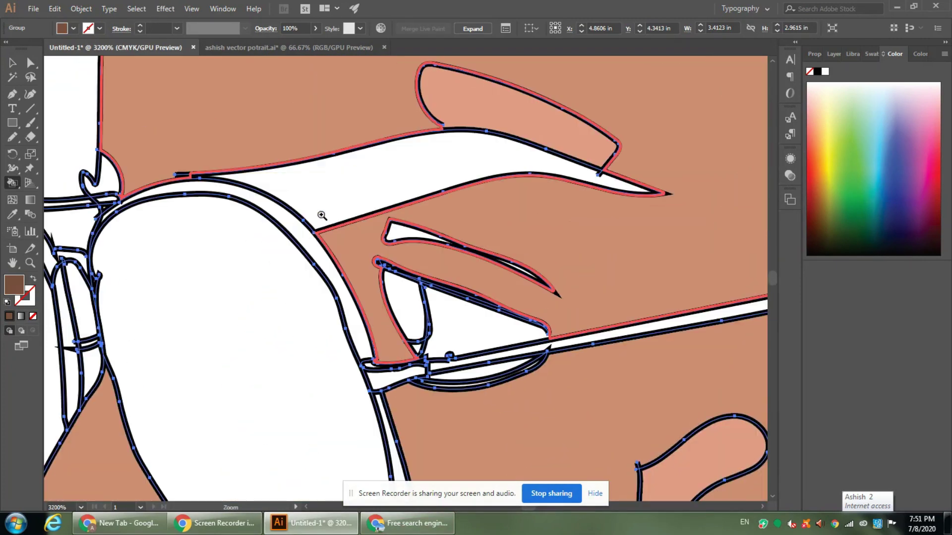
click(402, 233)
click(443, 385)
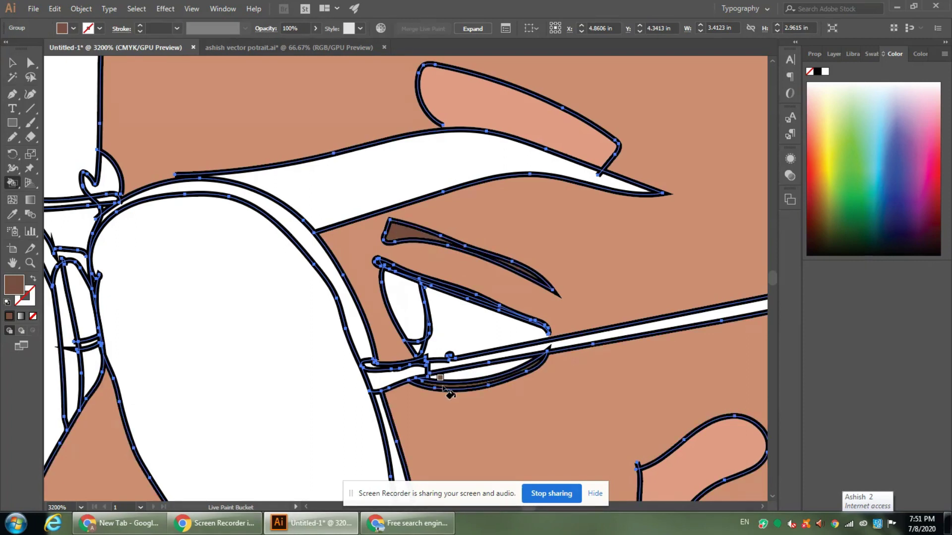
alt+click(485, 124)
click(483, 387)
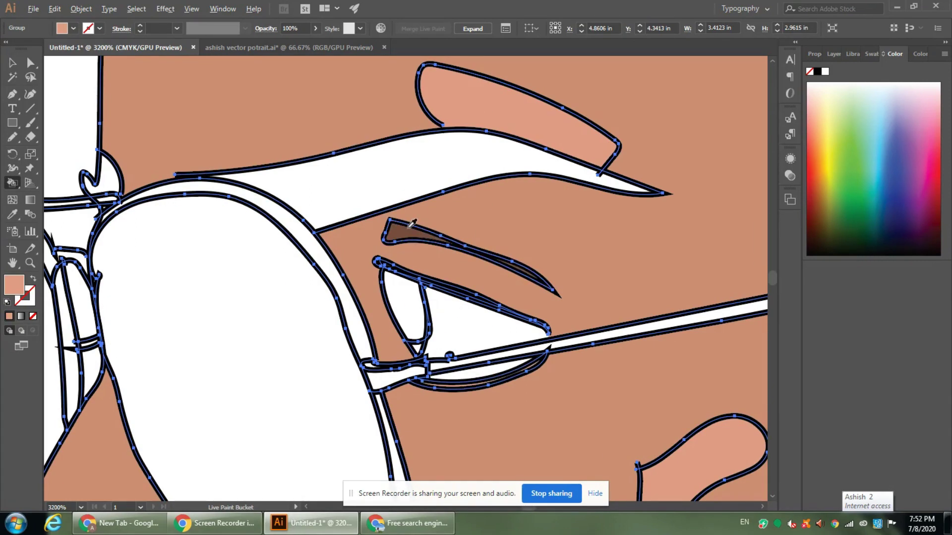
alt+click(412, 226)
click(476, 376)
Fill the eyeball with white chosen in the Color Picker
double_click(14, 284)
click(649, 193)
click(932, 193)
click(451, 325)
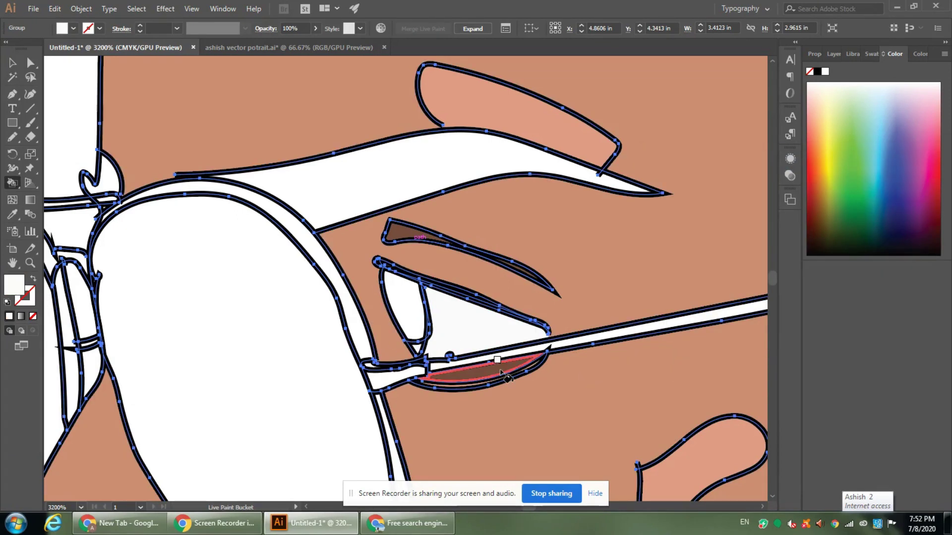
Fill the eyebrow and iris with near-black
scroll(383, 229, up, 1)
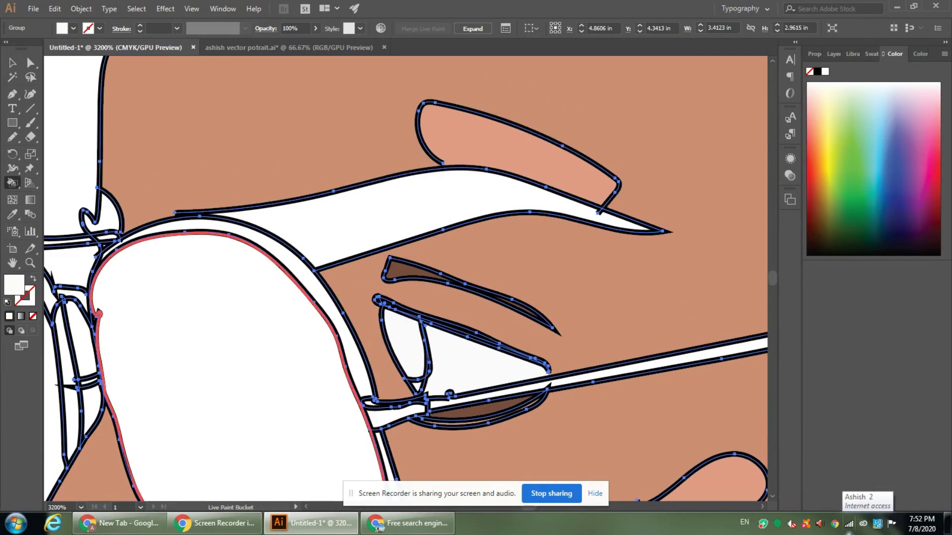
scroll(368, 121, down, 5)
scroll(335, 149, up, 1)
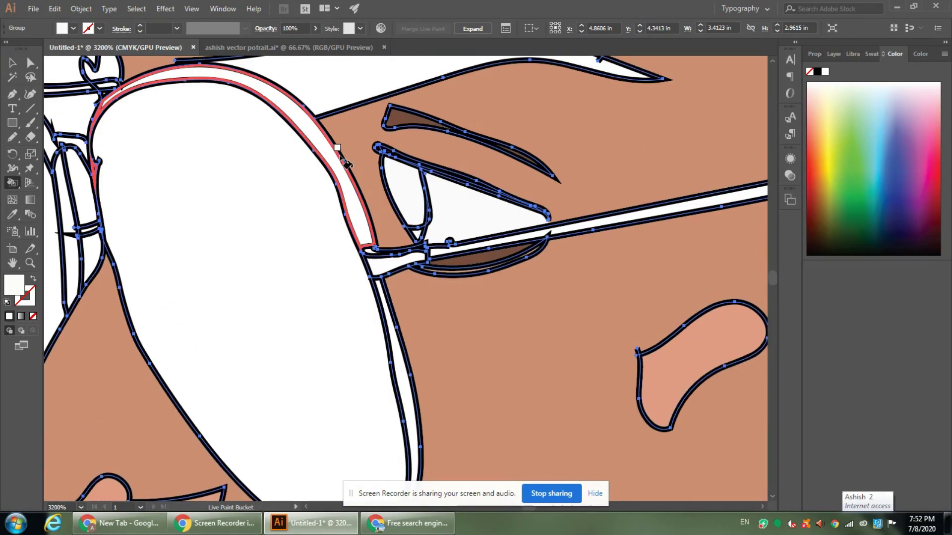
scroll(169, 156, up, 5)
scroll(169, 155, up, 3)
alt+click(686, 154)
click(388, 329)
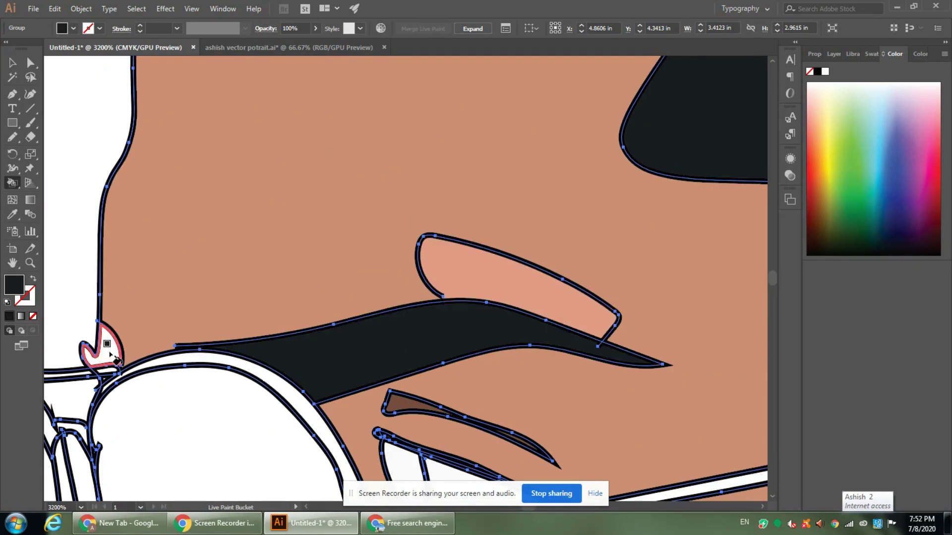
scroll(251, 384, down, 5)
click(405, 305)
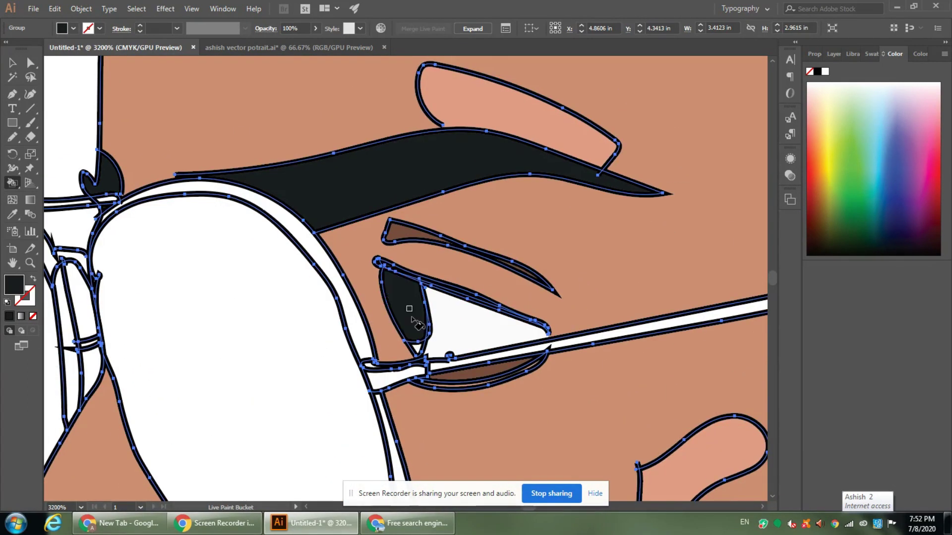
scroll(282, 299, down, 5)
Pick a dark grey in the Color Picker and fill both sunglasses lenses
scroll(282, 299, down, 2)
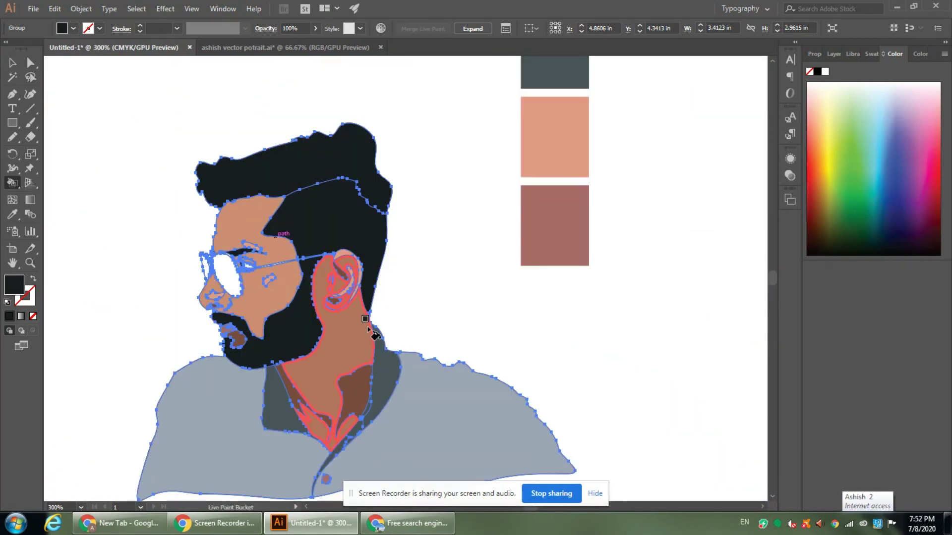
scroll(217, 261, up, 3)
scroll(218, 262, up, 2)
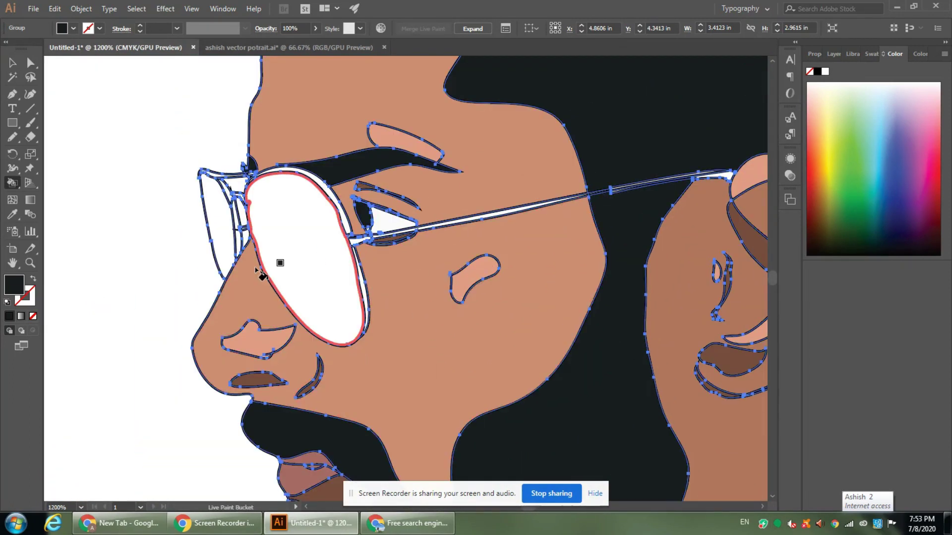
double_click(14, 285)
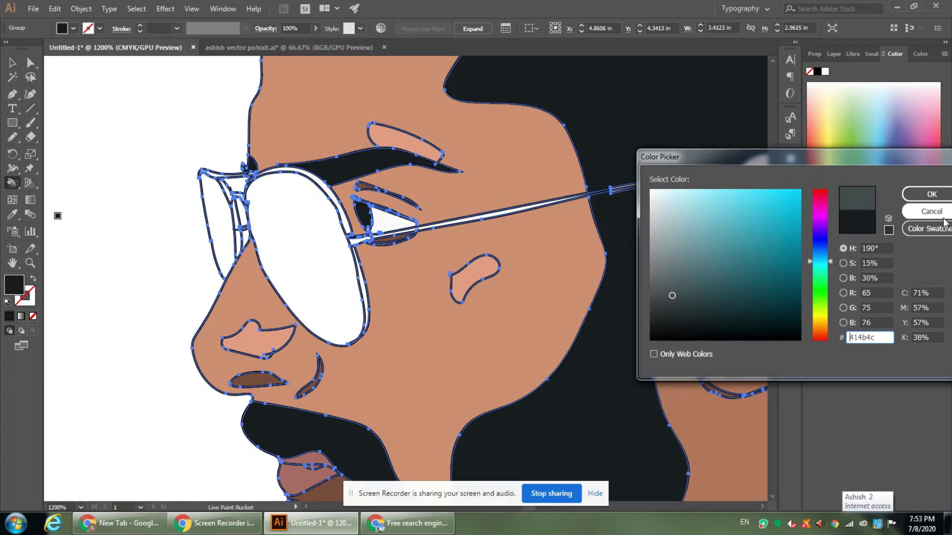
click(929, 187)
click(308, 234)
click(217, 222)
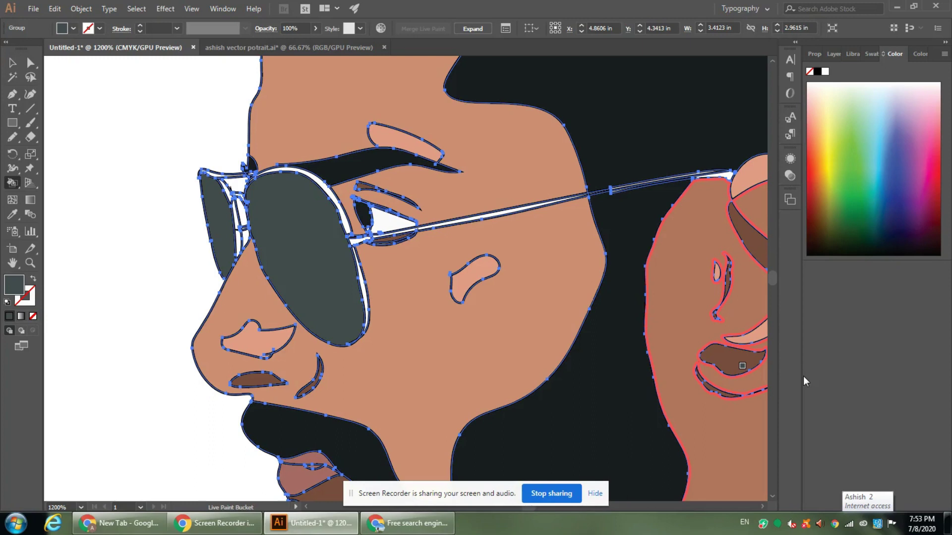
Fill the glasses rim with a light grey from the Color Picker
scroll(546, 308, up, 3)
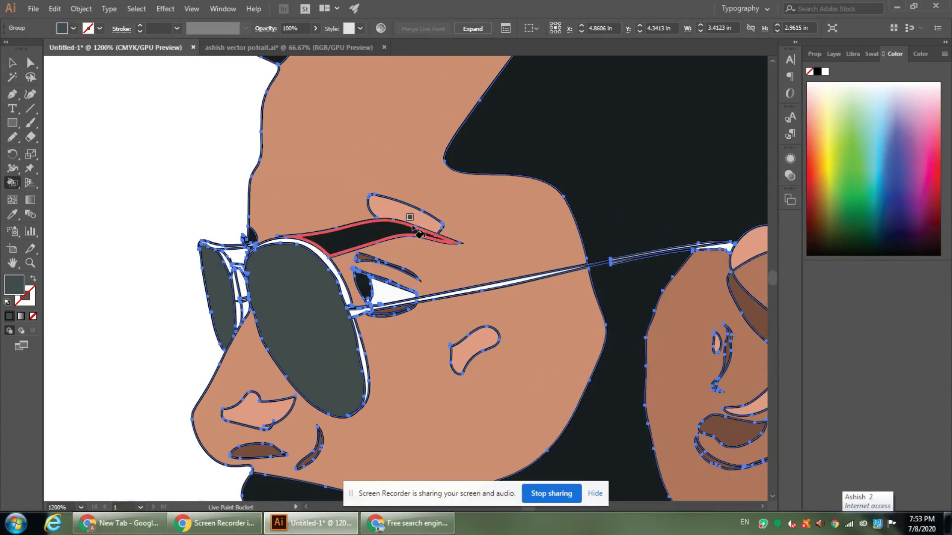
double_click(15, 285)
click(658, 208)
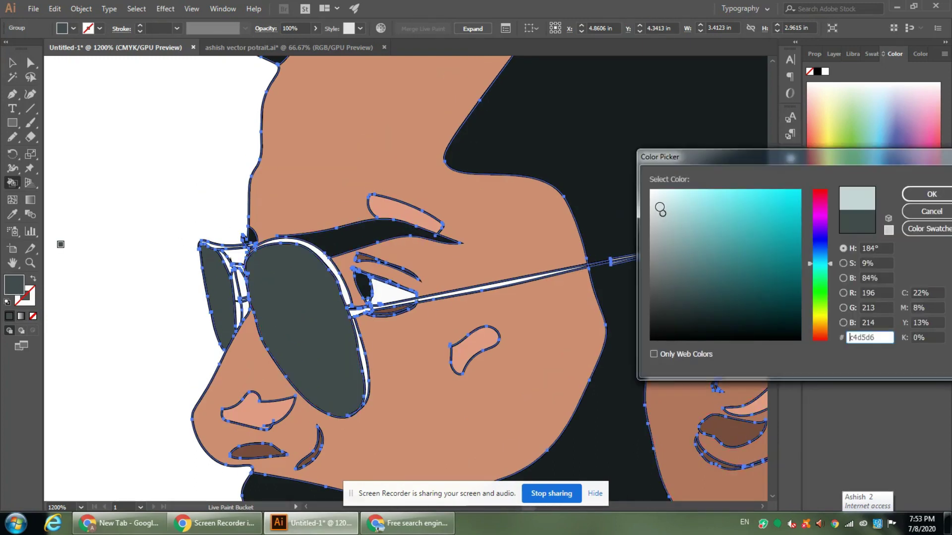
click(928, 193)
click(366, 325)
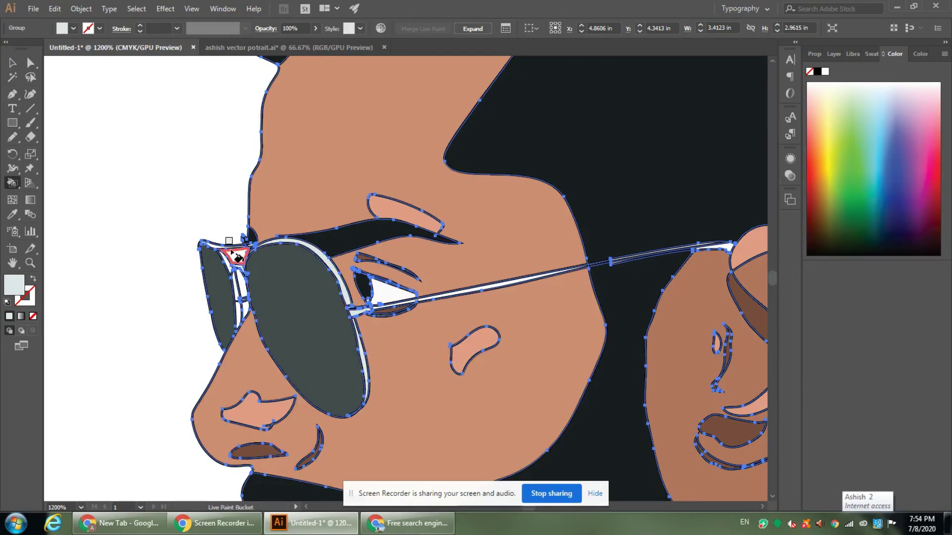
Pan along the glasses arm toward the ear and set the paint colour to dark grey #414444
scroll(258, 298, up, 1)
scroll(272, 292, up, 1)
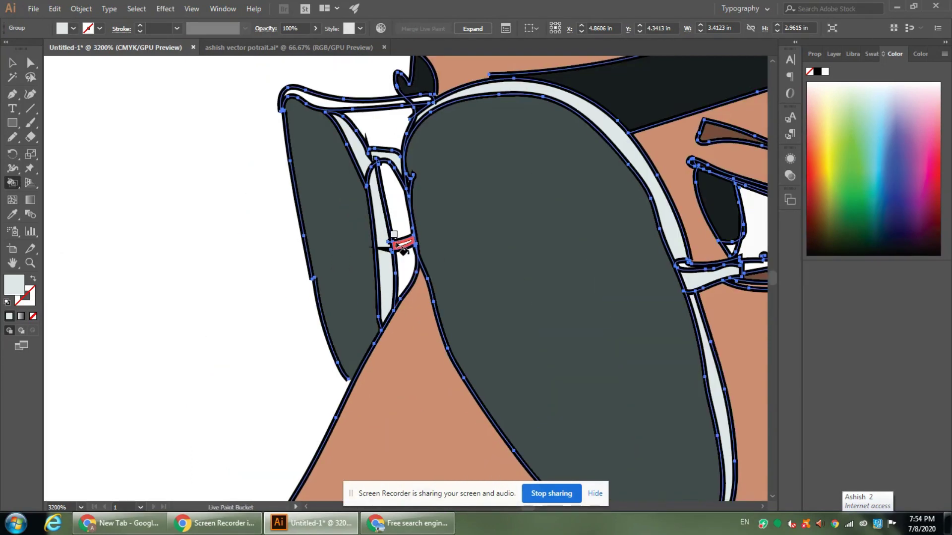
scroll(397, 241, up, 1)
drag(614, 276, 245, 242)
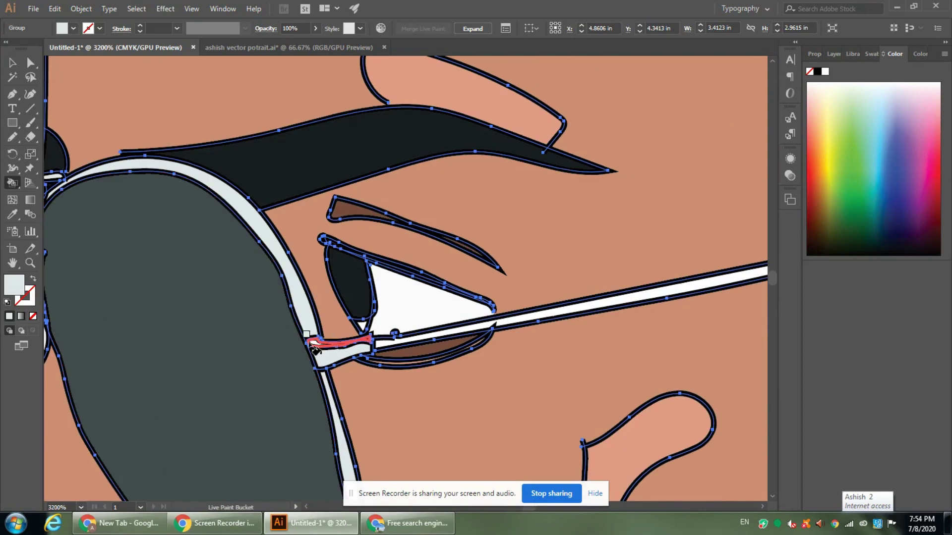
drag(567, 323, 425, 317)
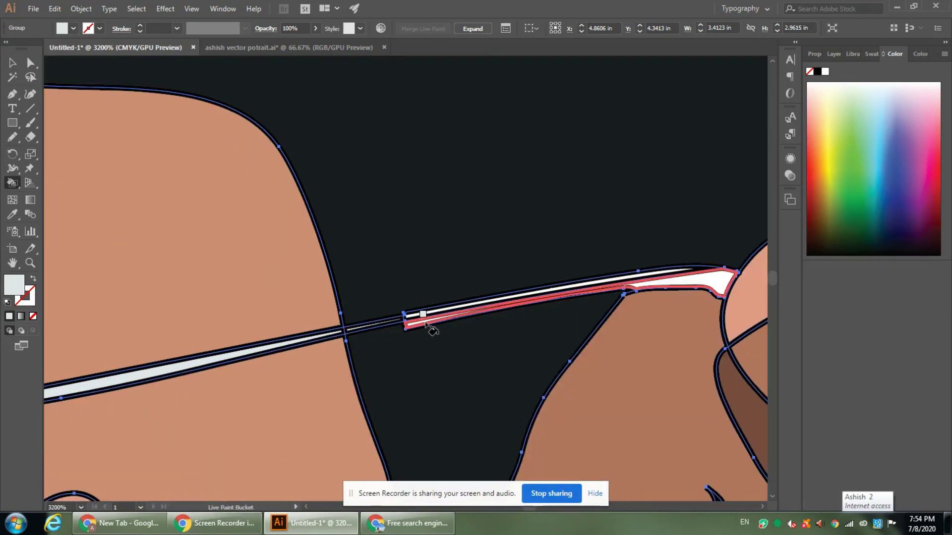
double_click(14, 285)
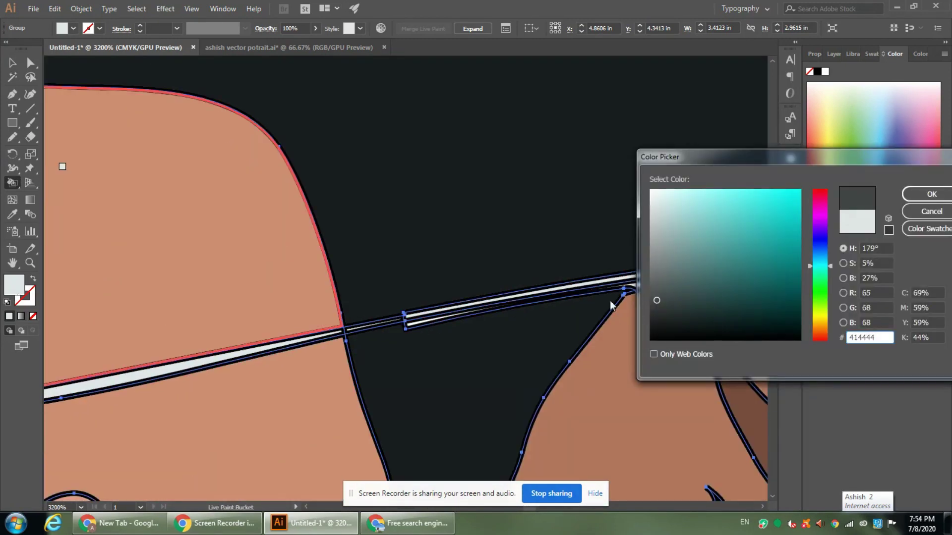
click(925, 194)
scroll(391, 347, down, 6)
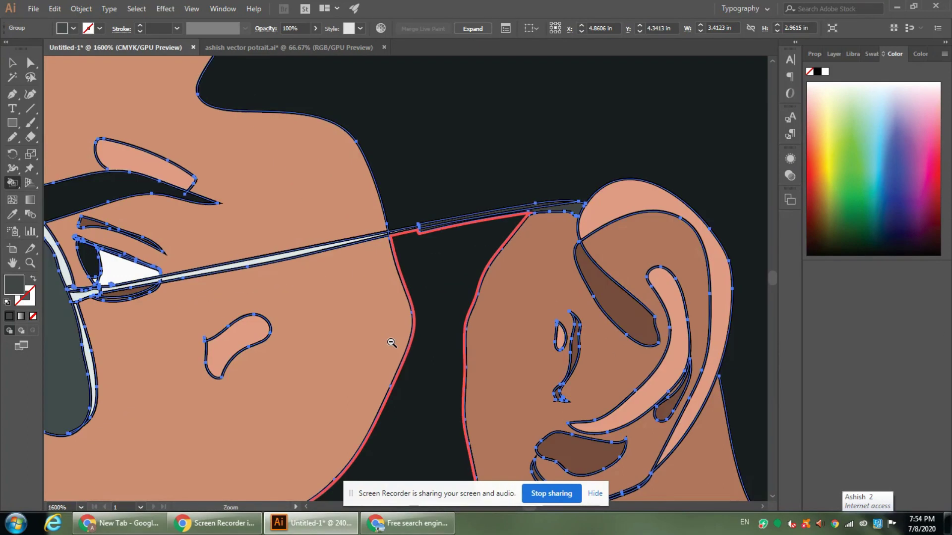
scroll(408, 337, down, 3)
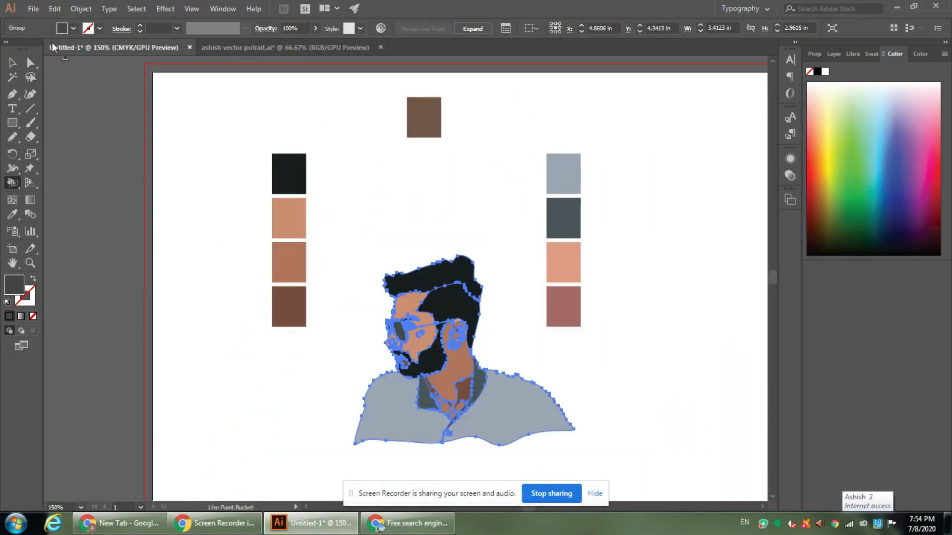
Delete all the reference colour swatches from the artboard
key(v)
drag(227, 138, 304, 358)
key(Delete)
drag(397, 89, 542, 143)
key(Delete)
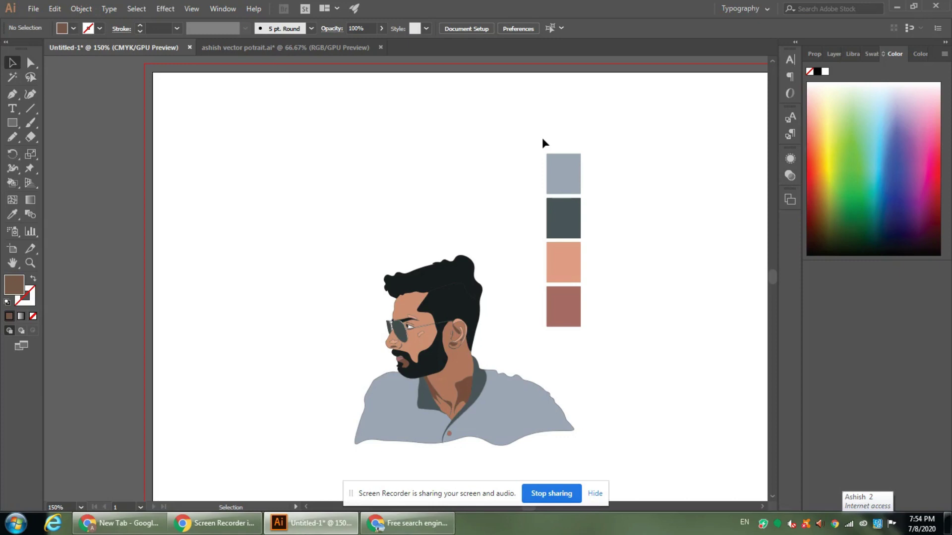
drag(217, 238, 614, 459)
click(74, 28)
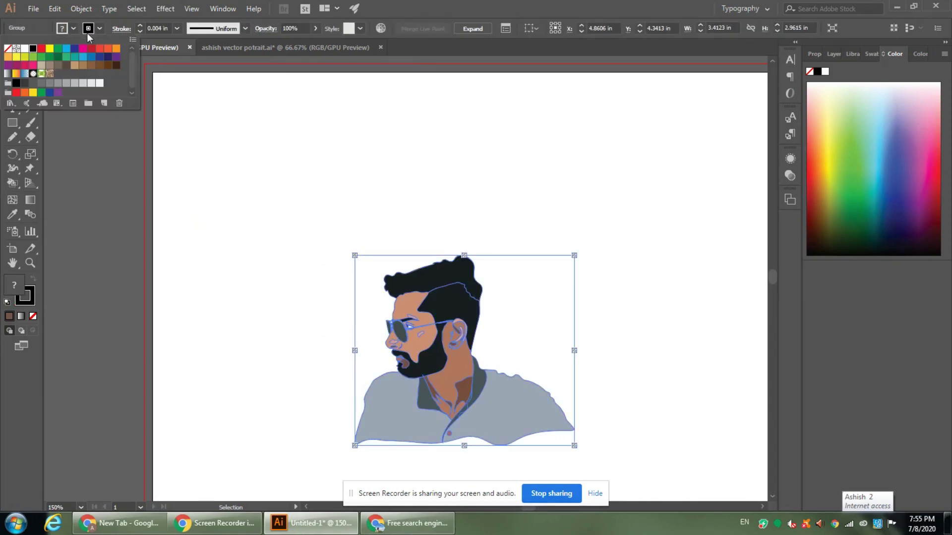
click(260, 227)
Paint the lips with a saturated orange from the Color Picker
scroll(380, 228, up, 4)
click(13, 185)
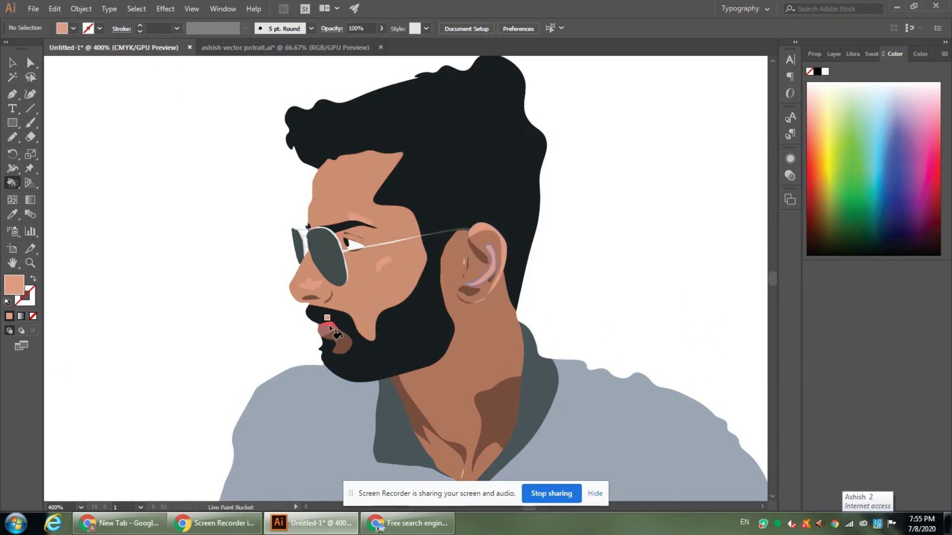
double_click(14, 284)
mouse_move(712, 208)
mouse_down()
mouse_move(712, 195)
mouse_move(754, 202)
mouse_up()
click(911, 194)
click(329, 330)
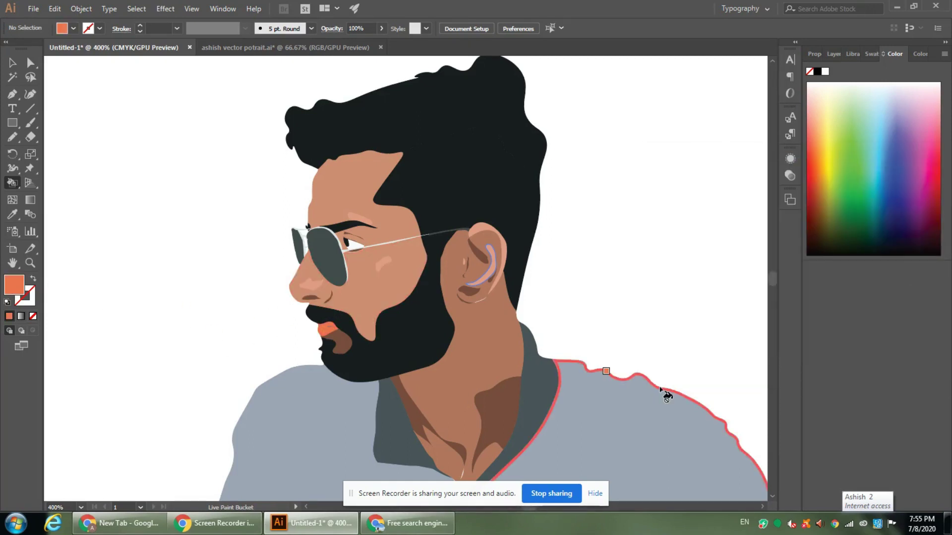
Repaint the lips with a light pink instead
double_click(14, 284)
click(697, 198)
click(931, 194)
click(328, 330)
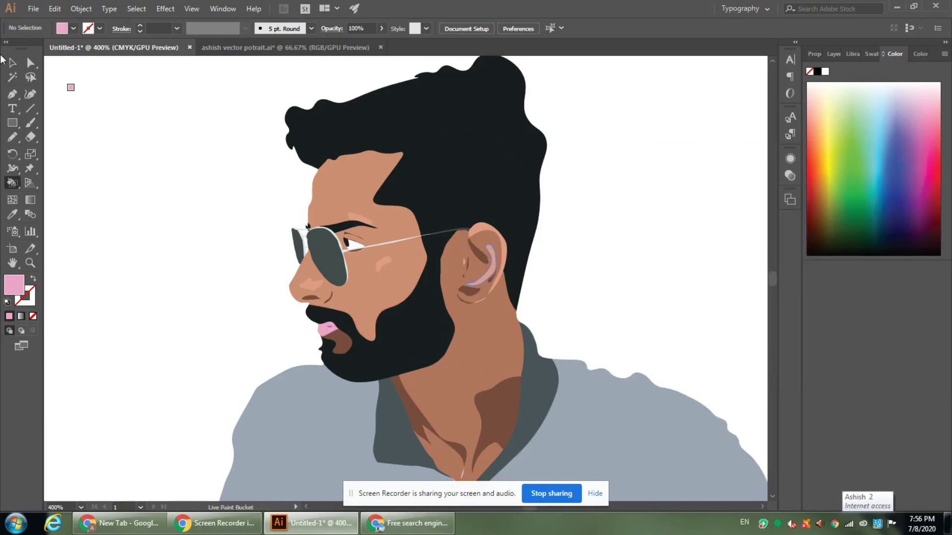
scroll(248, 284, up, 2)
scroll(248, 284, down, 1)
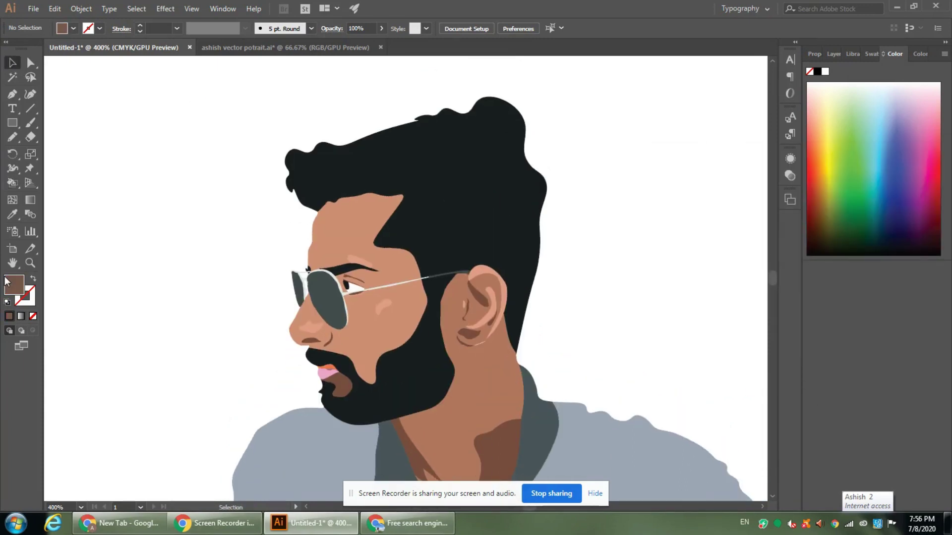
scroll(405, 279, down, 1)
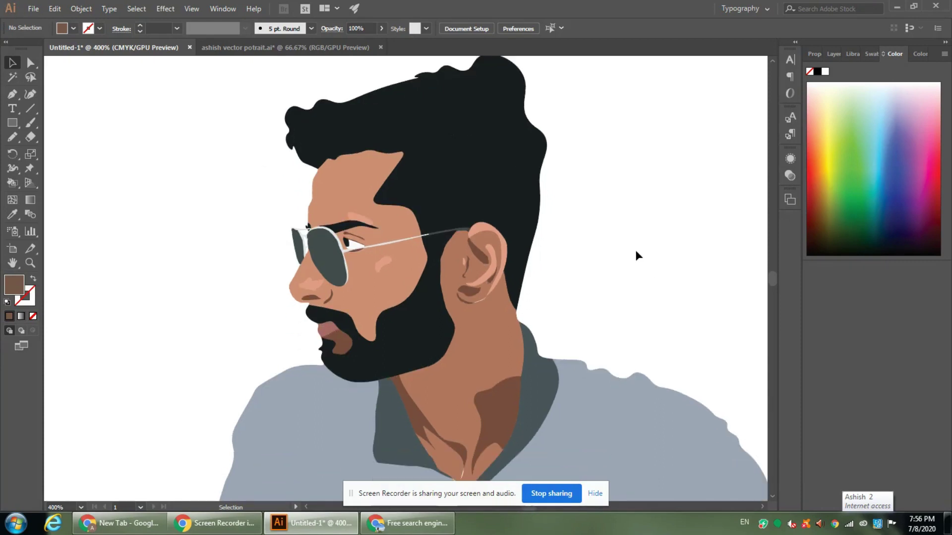
scroll(353, 387, up, 1)
scroll(407, 306, down, 3)
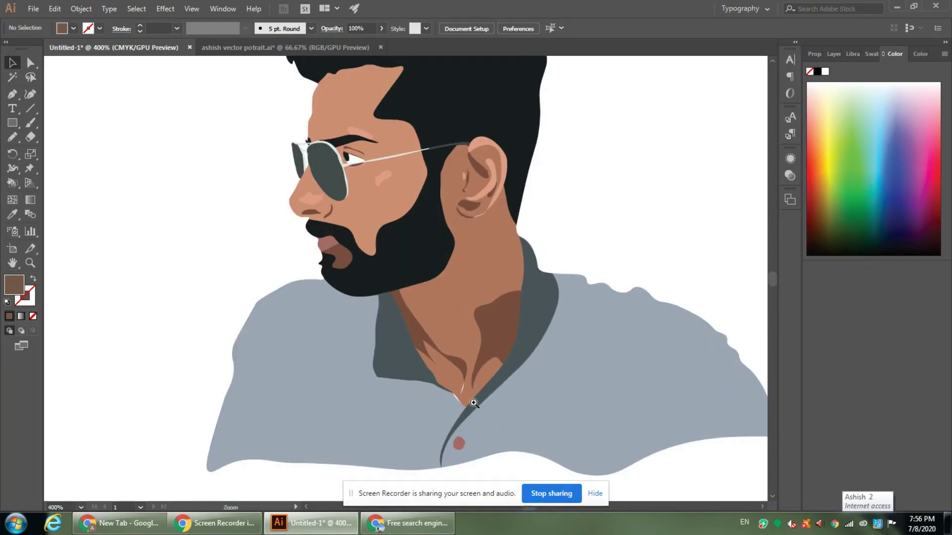
alt+scroll(488, 447, up, 3)
key(k)
alt+click(468, 403)
alt+scroll(393, 385, down, 3)
scroll(394, 385, up, 5)
key(ctrl+minus)
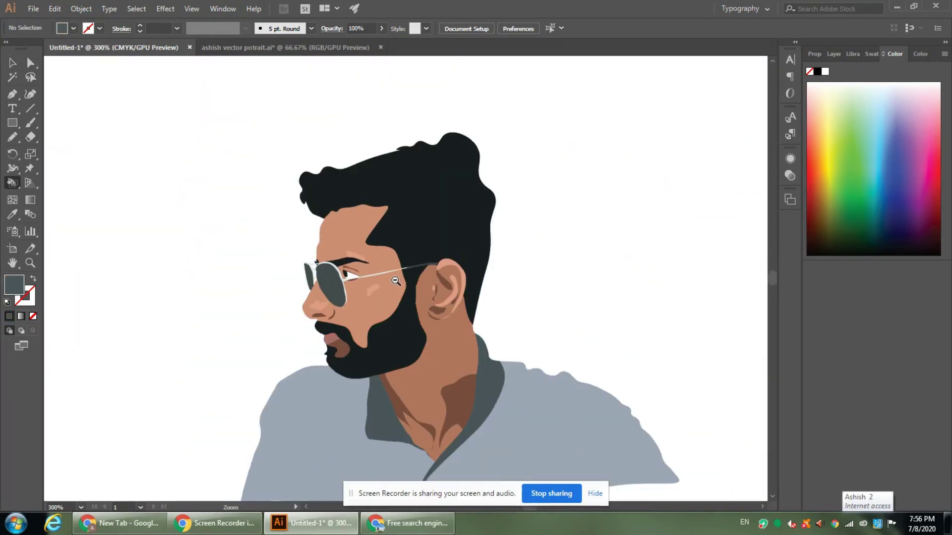
key(ctrl+minus)
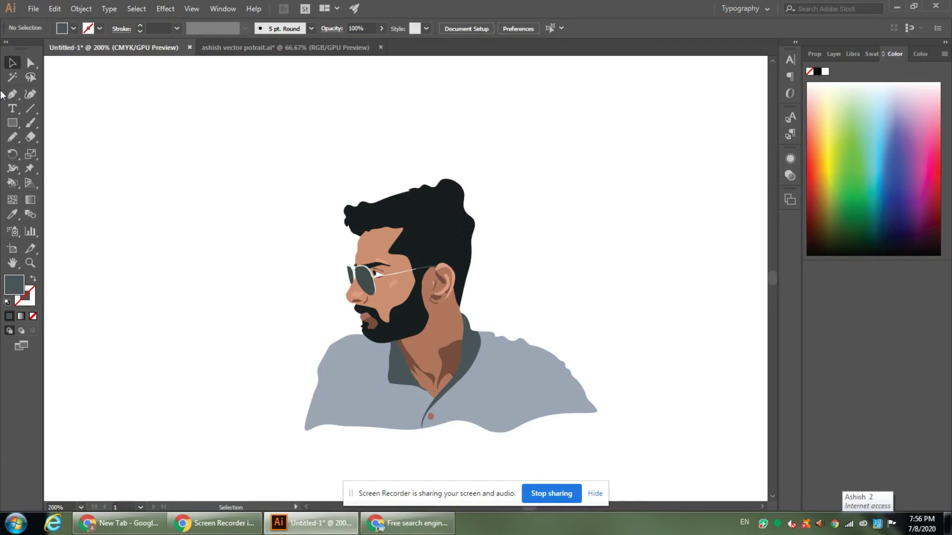
Set up the Paintbrush with no fill, a light blue stroke and an art brush
click(31, 124)
click(33, 279)
click(73, 29)
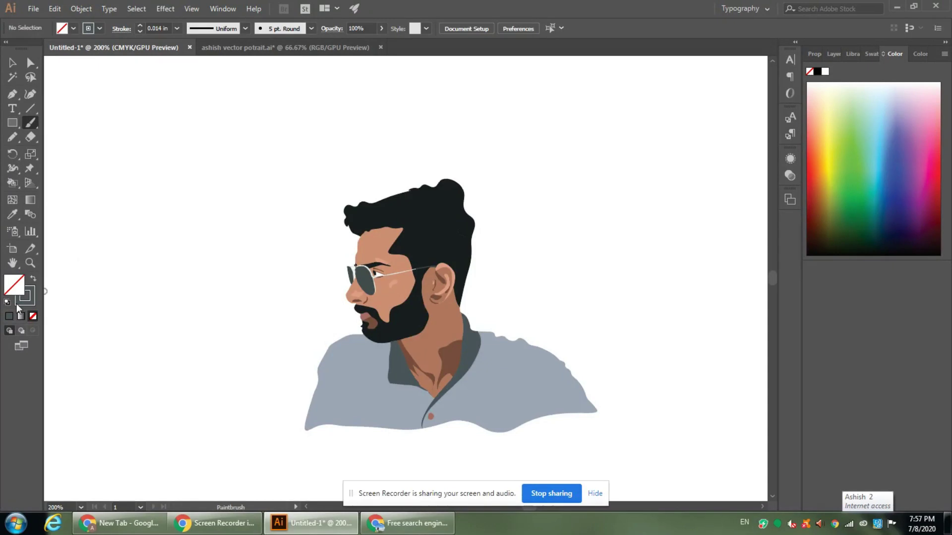
double_click(19, 304)
click(754, 246)
click(917, 194)
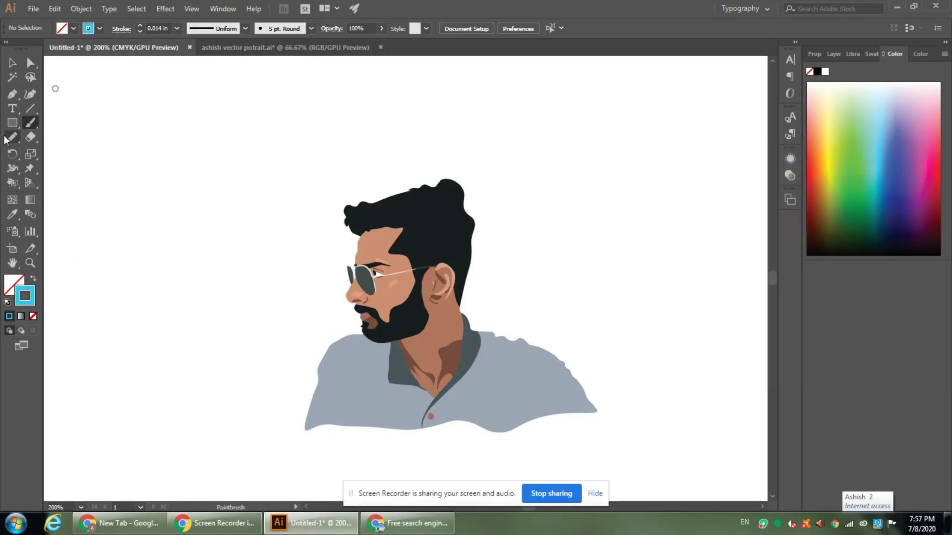
click(310, 29)
Paint a zigzag brush stroke across the portrait
drag(408, 120, 46, 472)
key(ctrl+z)
drag(453, 277, 312, 482)
click(176, 28)
click(197, 179)
Adjust the zigzag stroke weight, settling on 0.125 in
key(ctrl+a)
click(177, 28)
click(182, 184)
click(176, 29)
click(192, 143)
click(174, 29)
click(177, 50)
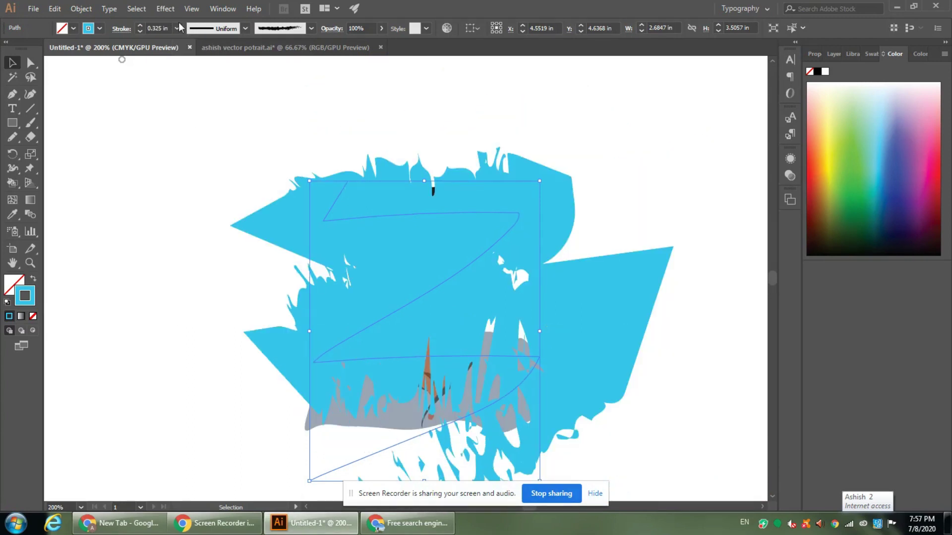
click(179, 25)
click(193, 91)
Send the blue brush stroke to the back, behind the portrait
click(194, 258)
right_click(294, 368)
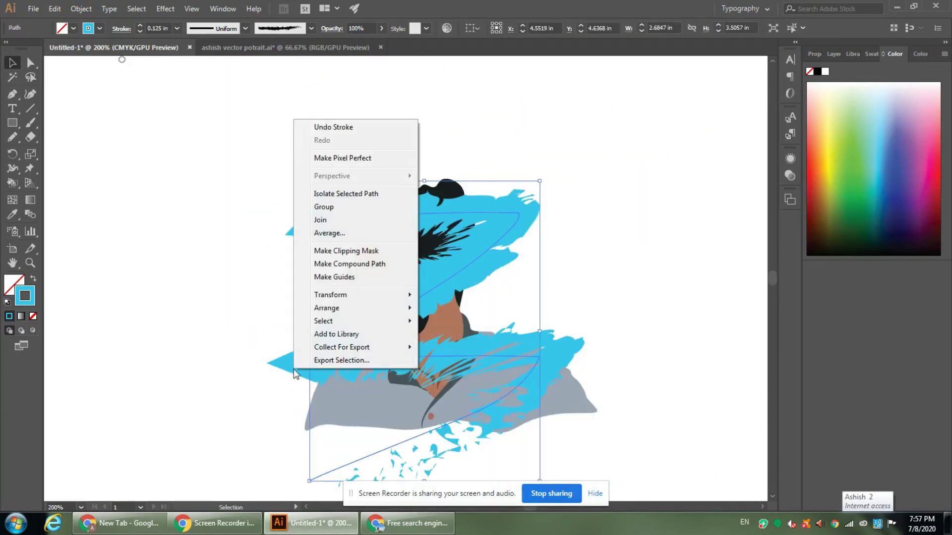
click(463, 344)
click(595, 278)
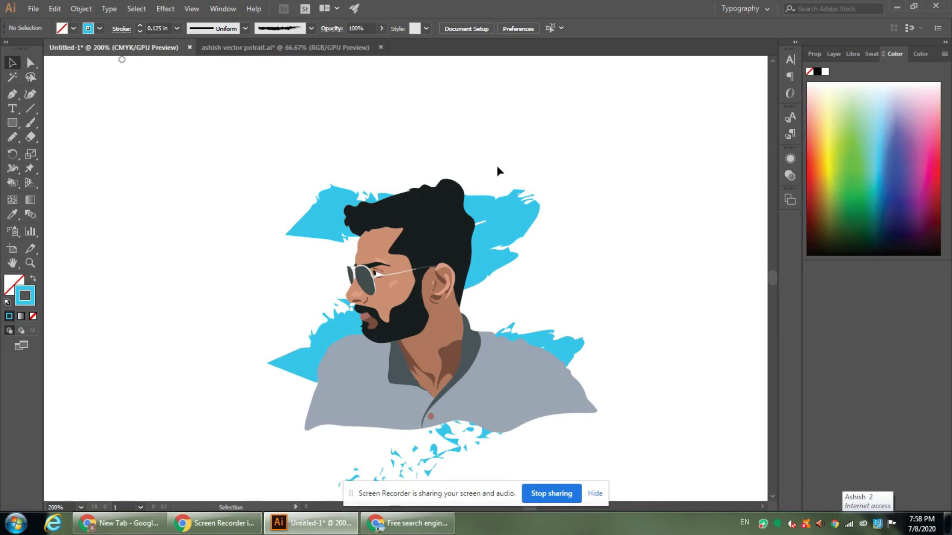
click(318, 219)
Copy the blue brush stroke, rotate it about 30° clockwise, reposition it and recolour it light green
drag(317, 222, 513, 456)
drag(509, 243, 616, 380)
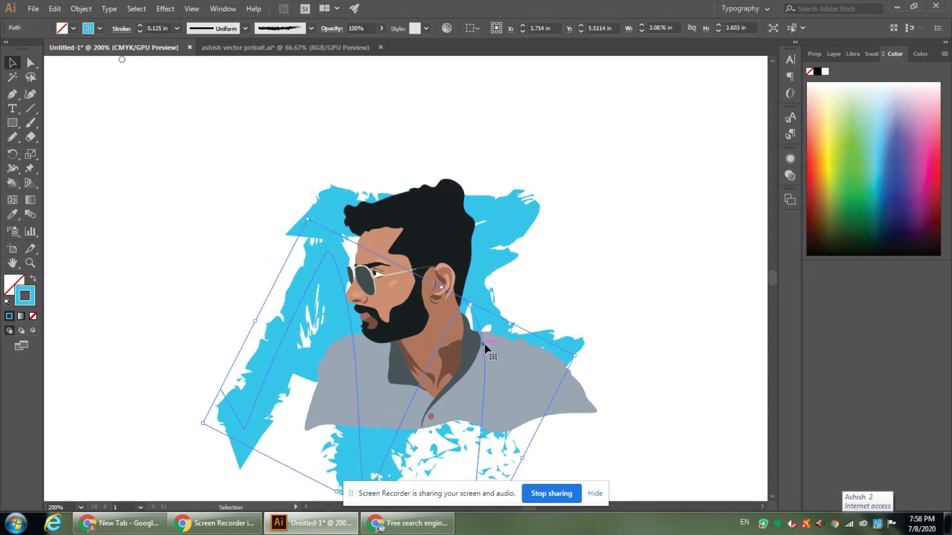
drag(485, 377, 486, 347)
drag(436, 327, 488, 303)
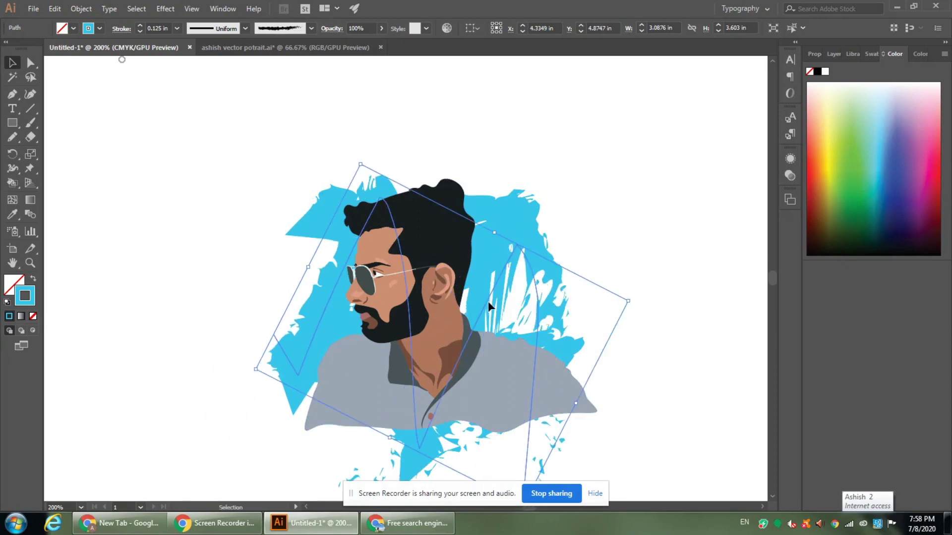
double_click(24, 296)
click(823, 297)
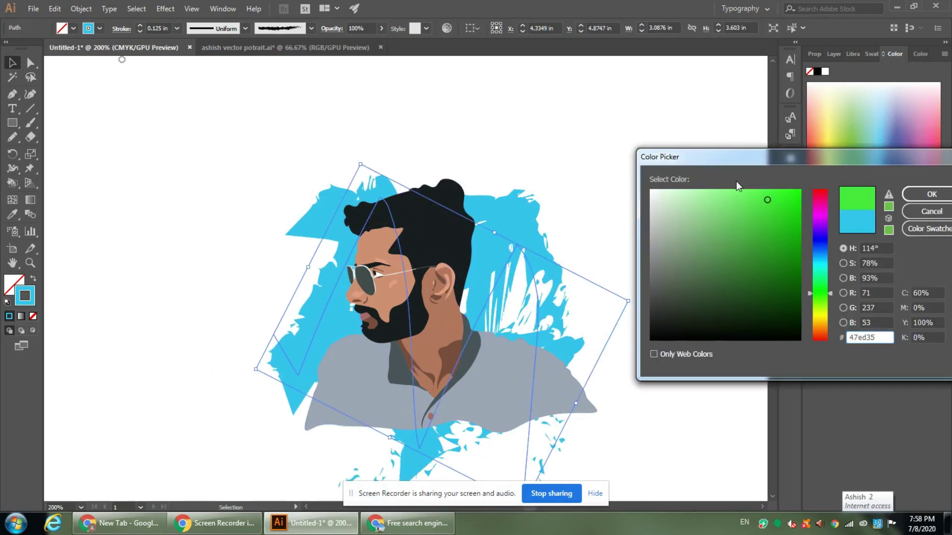
click(922, 192)
Move the green stroke up, rotate it to a new angle and position another tilted copy
click(579, 215)
click(526, 255)
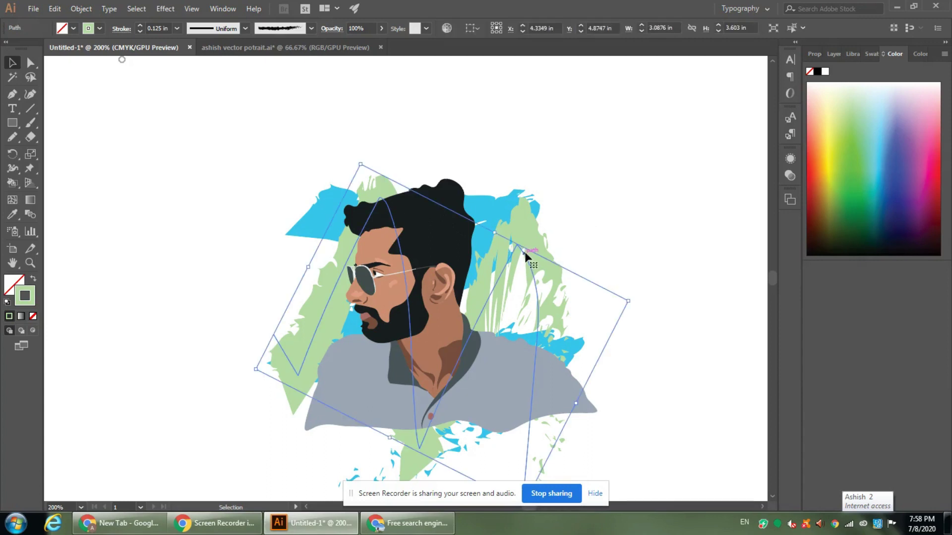
drag(534, 245, 537, 169)
drag(638, 217, 93, 369)
scroll(93, 370, down, 2)
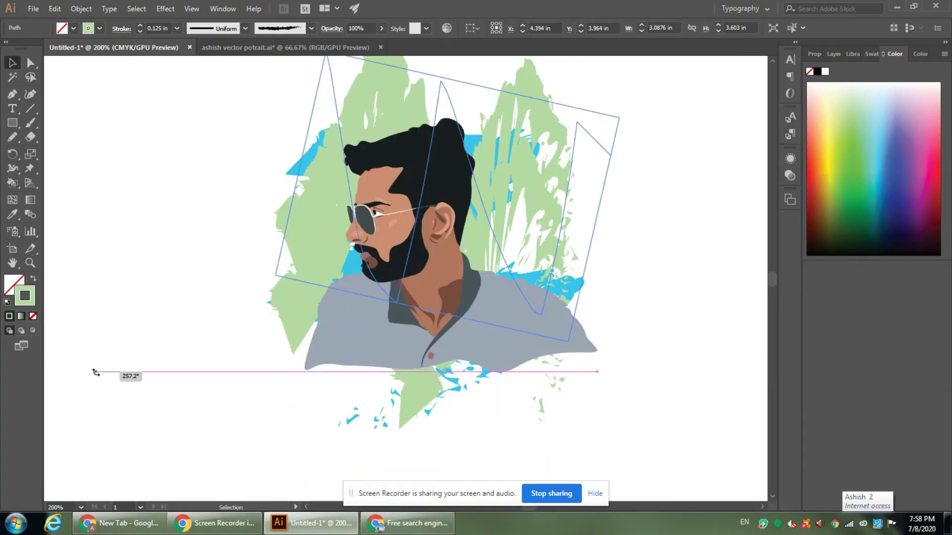
mouse_move(314, 166)
mouse_down()
mouse_move(285, 167)
mouse_move(440, 335)
mouse_up()
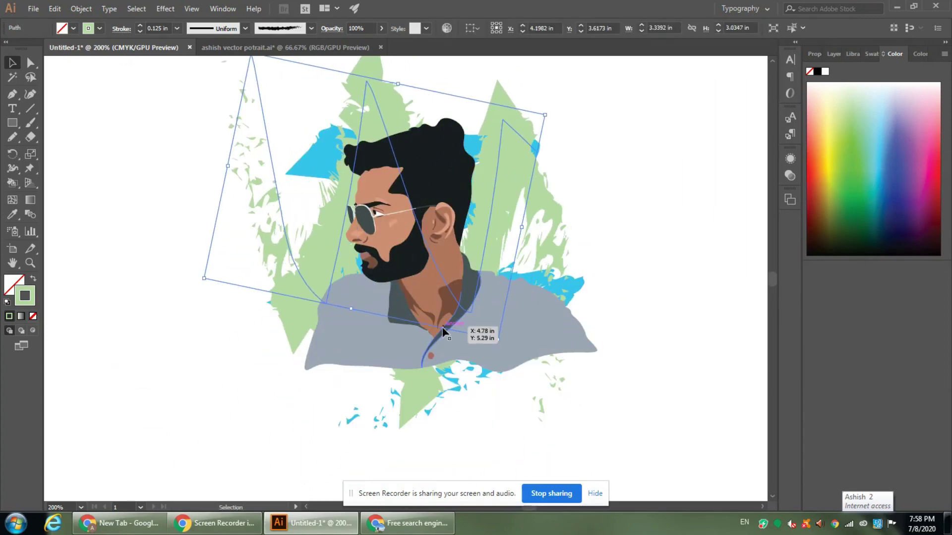
Recolour the new tilted stroke copy pink
double_click(31, 303)
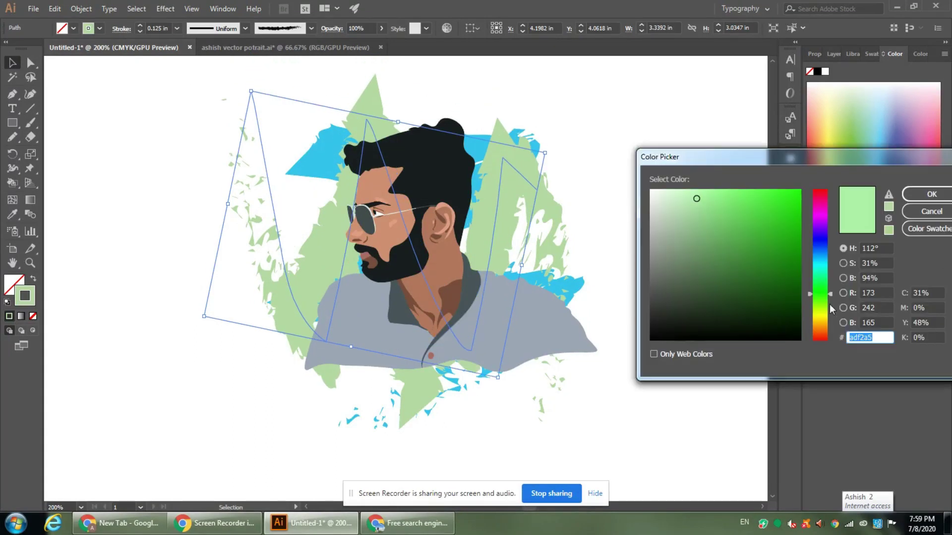
click(931, 194)
double_click(21, 301)
click(819, 243)
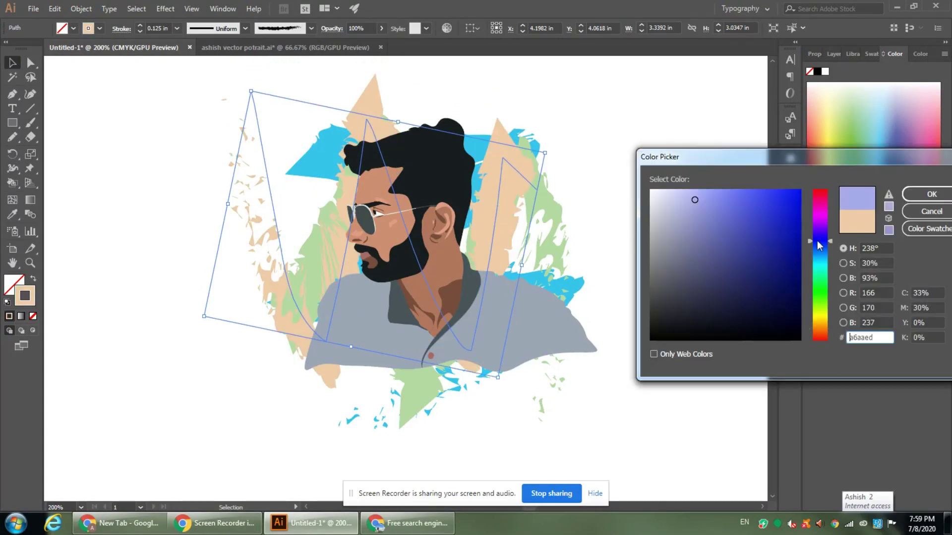
click(816, 214)
click(928, 195)
Deselect the strokes, zoom out and select the whole portrait group
click(661, 304)
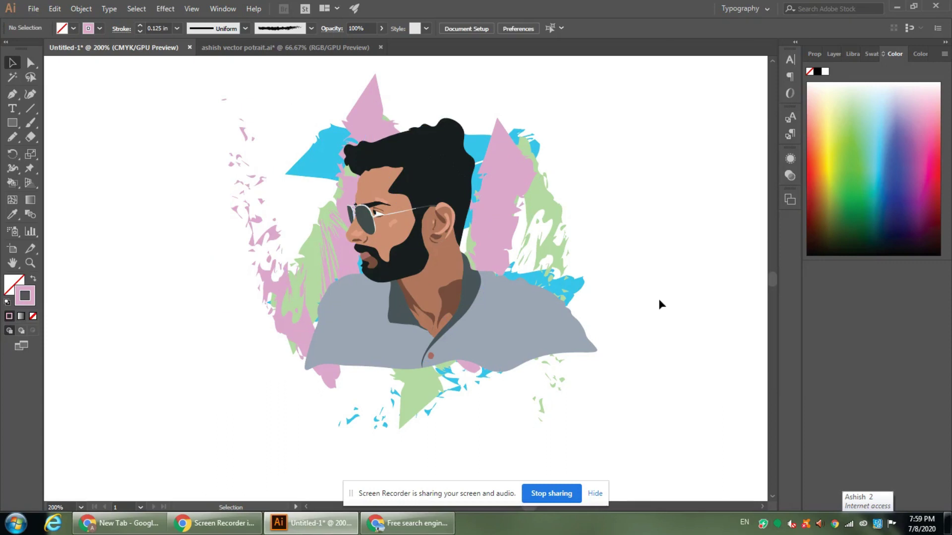
key(ctrl+minus)
click(379, 346)
click(165, 9)
Apply a Stylize > Drop Shadow effect to the portrait, then zoom in and pan to view it
click(346, 150)
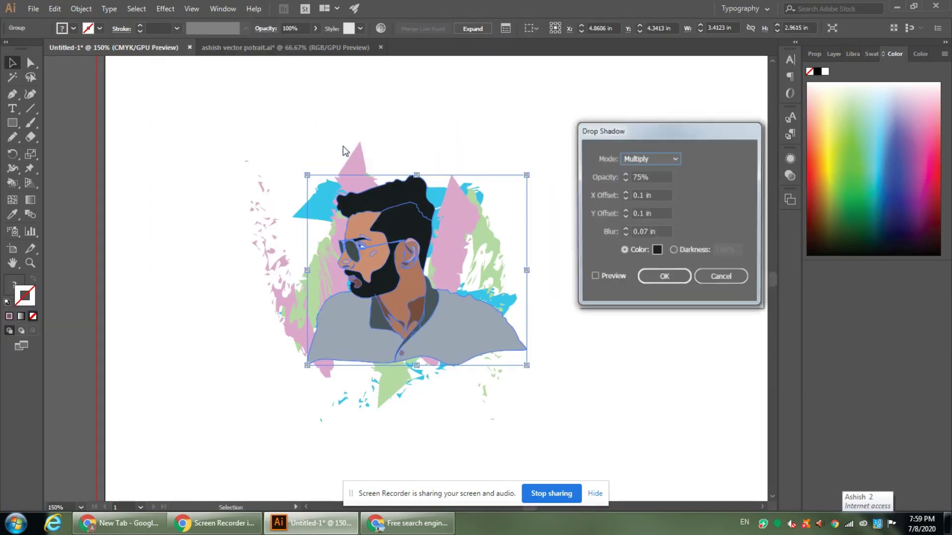
click(594, 278)
key(Return)
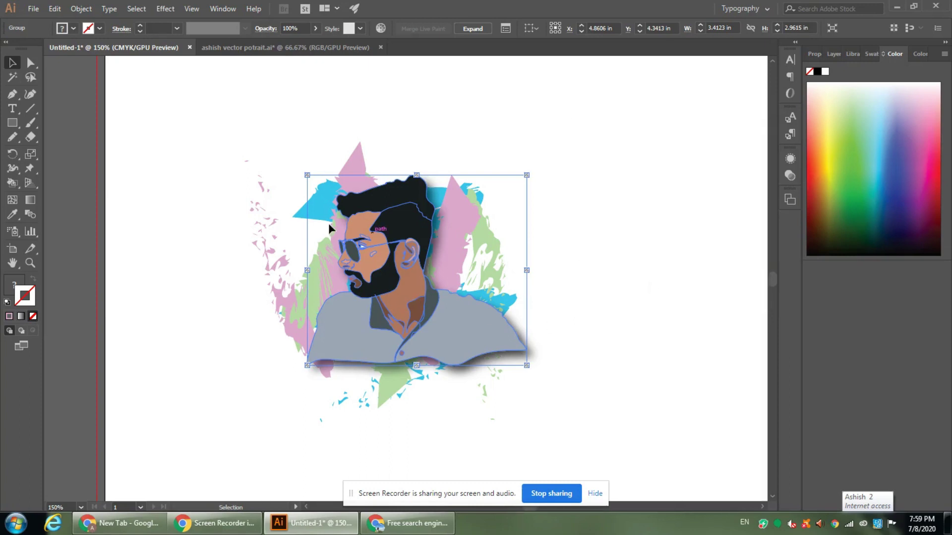
click(149, 177)
key(ctrl+plus)
key(ctrl+plus)
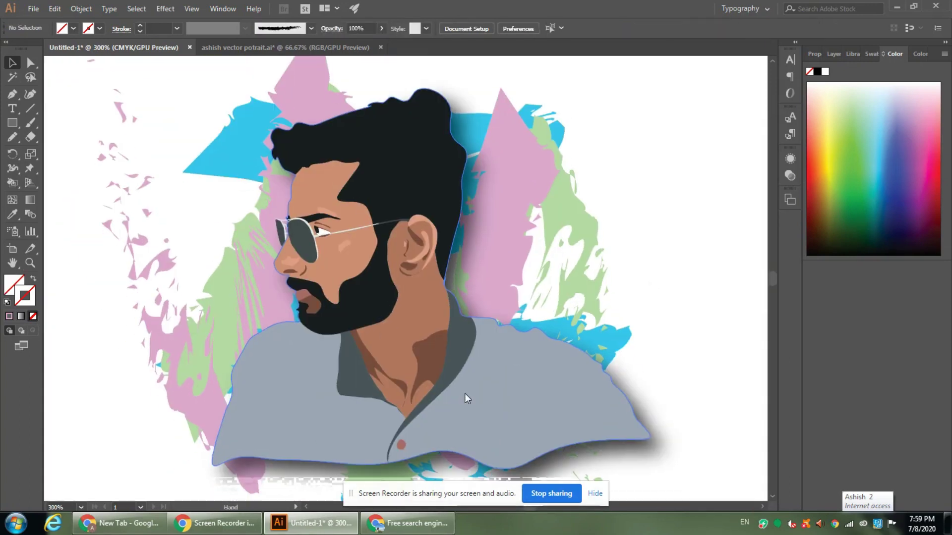
drag(379, 265, 474, 404)
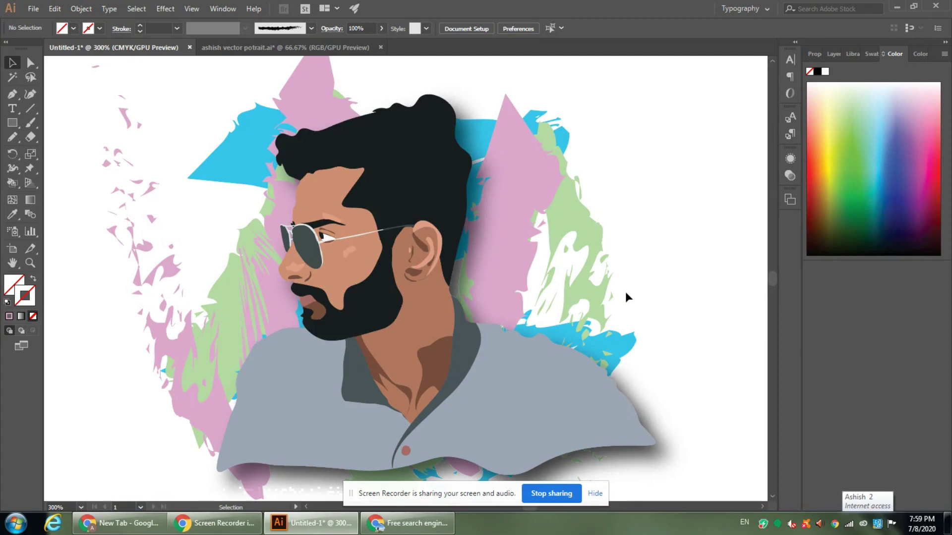